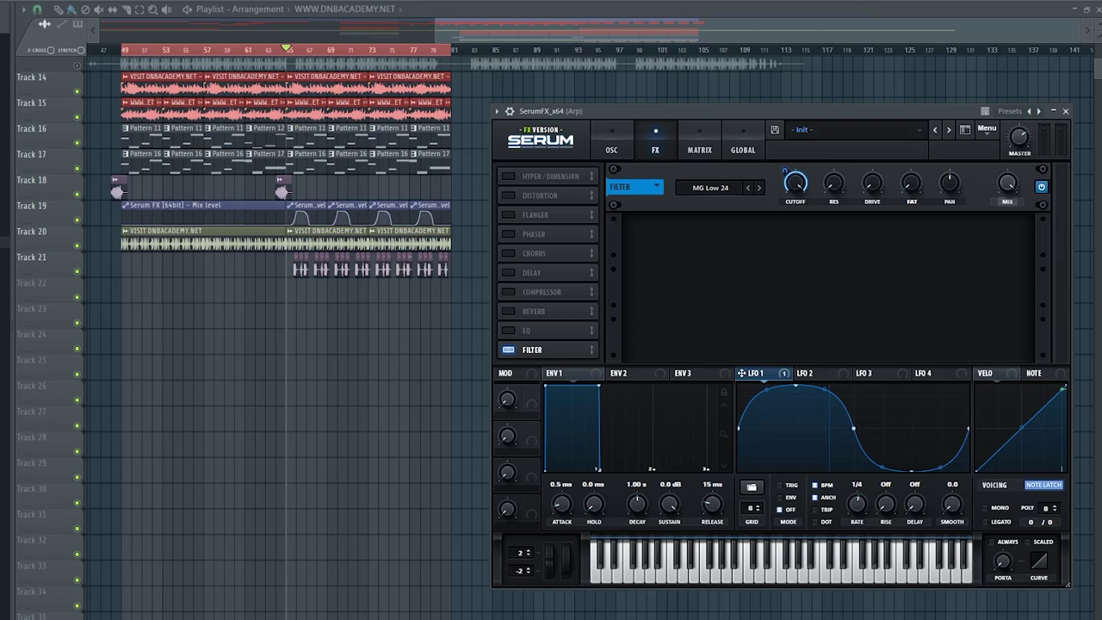
Step: Play back the Arp tremolo section to hear it with Serum FX active
key(space)
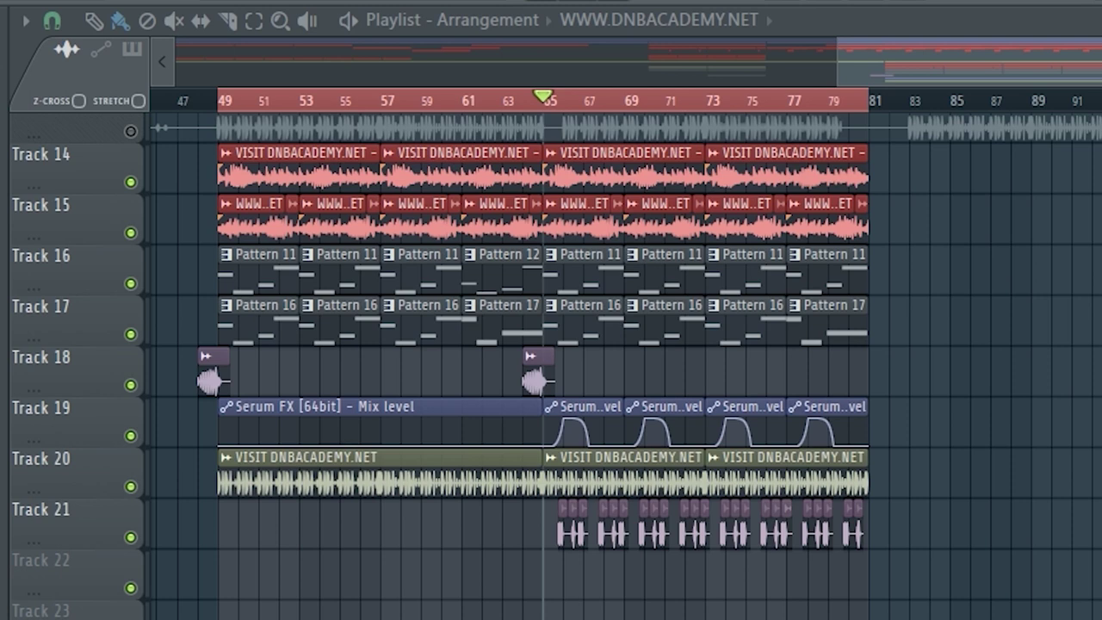
key(space)
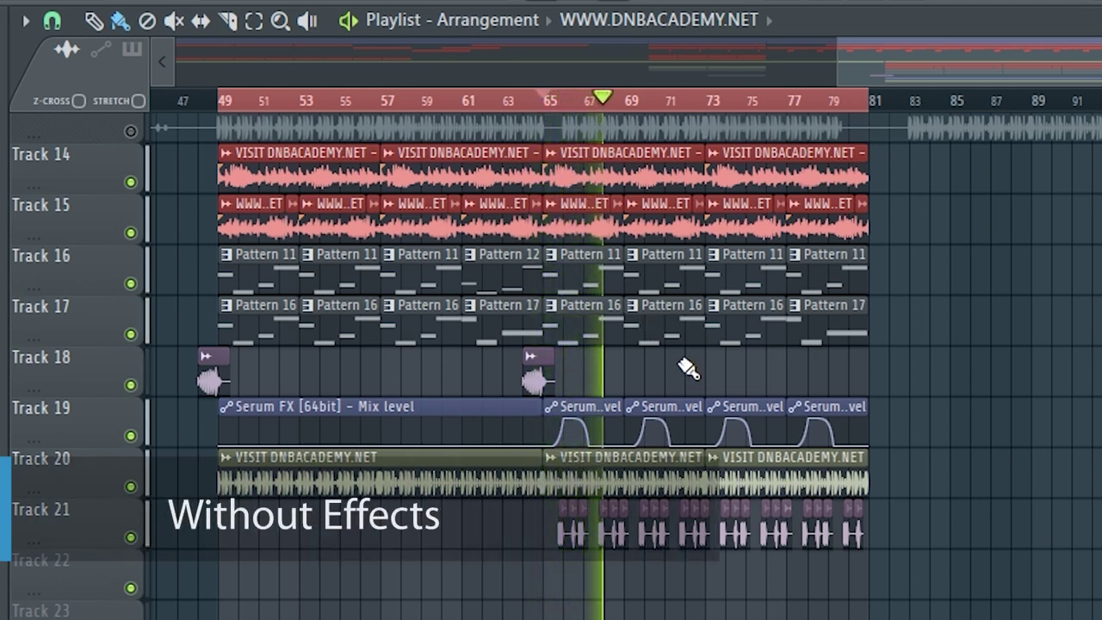
key(space)
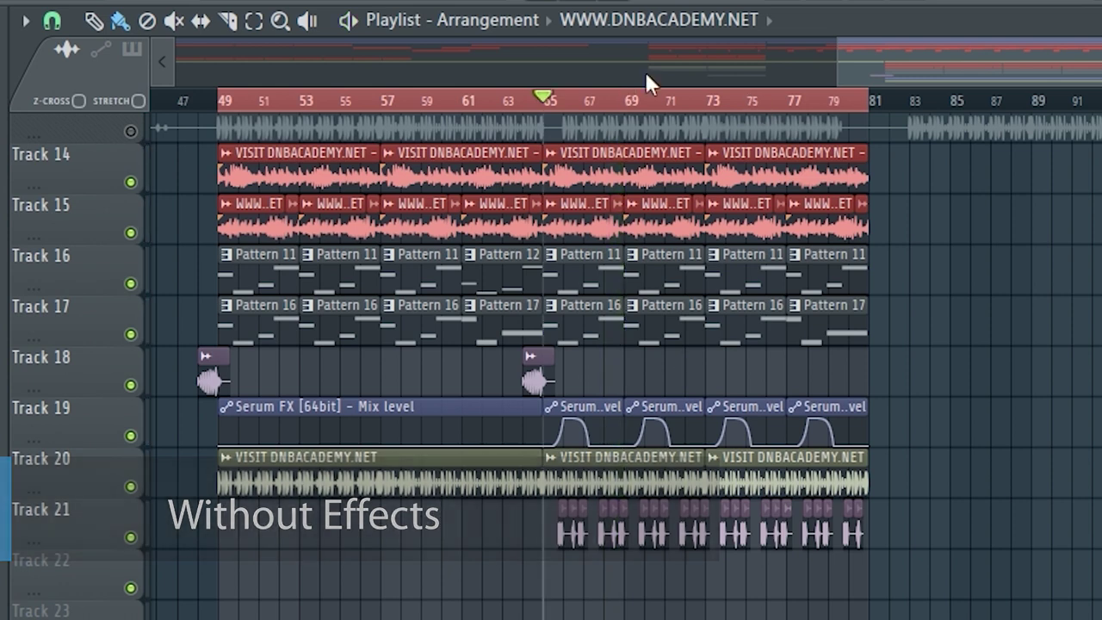
key(space)
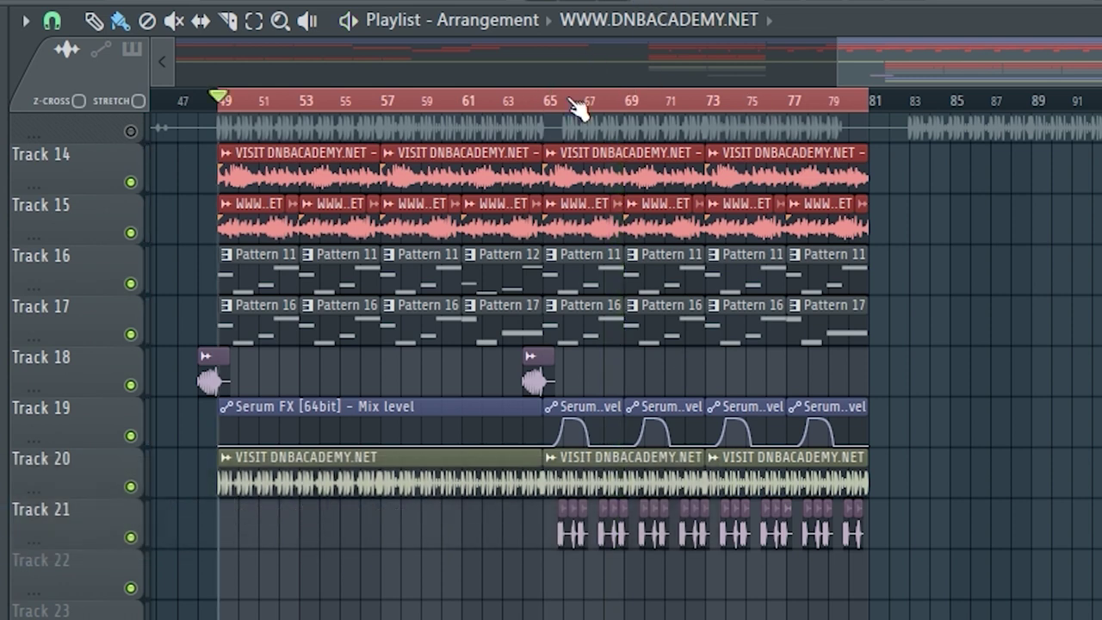
Step: Play from bar 65, enable Serum FX's Filter module and set its type to MG Low 24
click(554, 101)
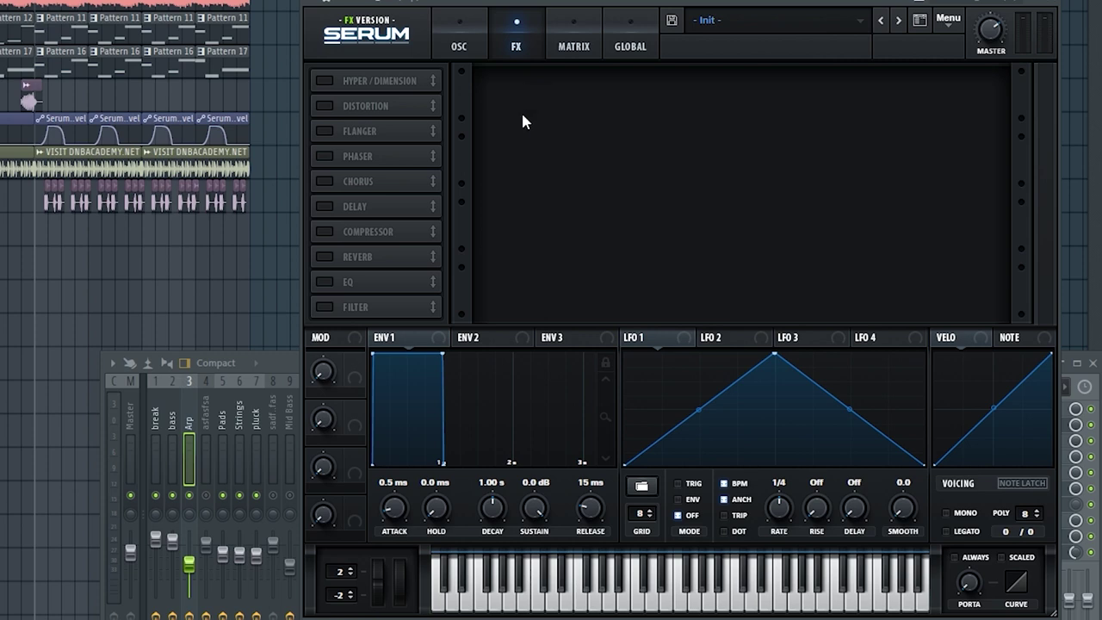
click(325, 307)
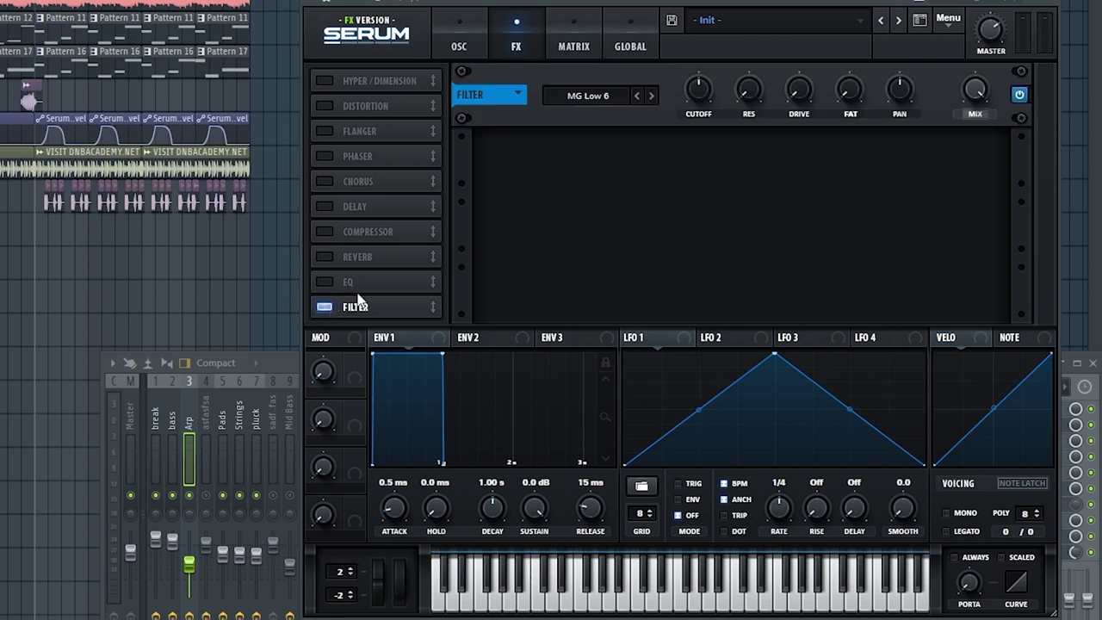
click(651, 97)
click(651, 97)
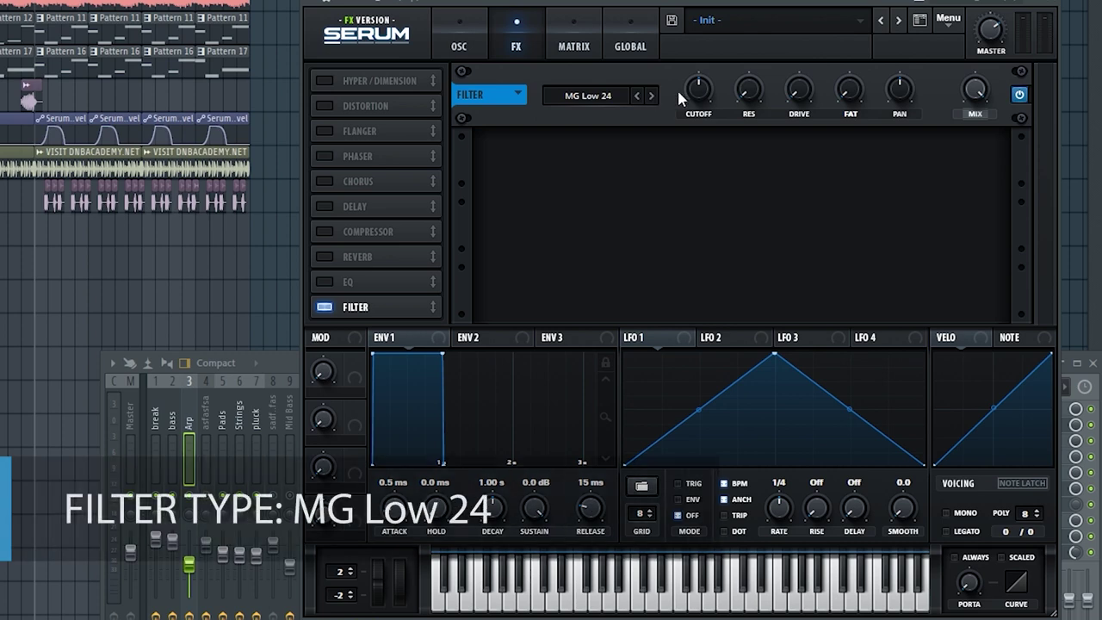
Step: Assign LFO 1 to the Serum filter cutoff with a modulation depth of -35
drag(678, 341, 705, 270)
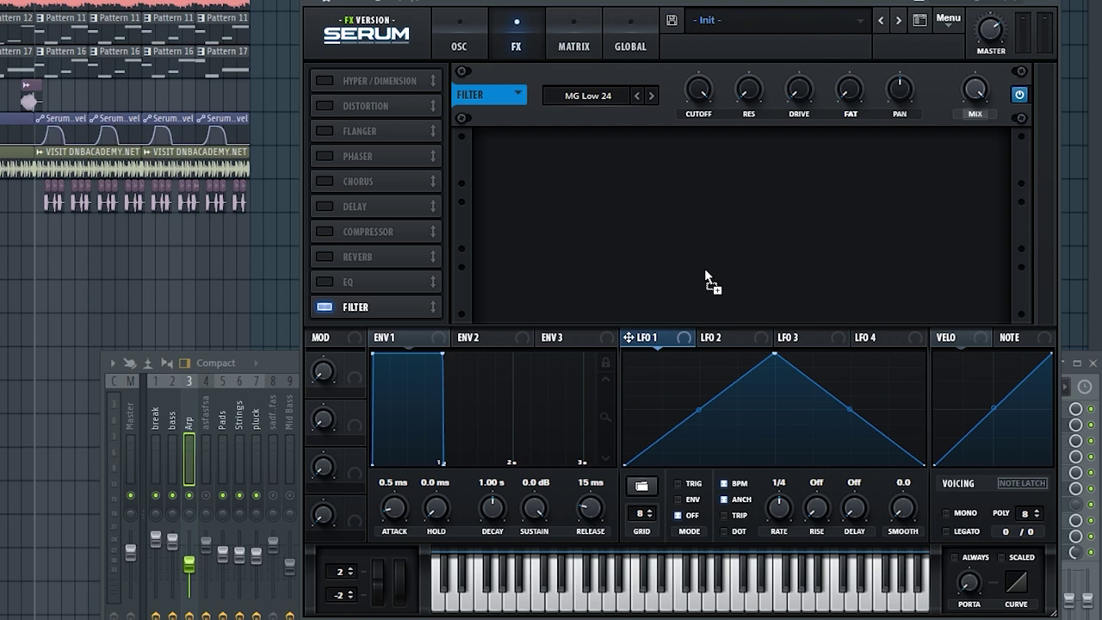
right_click(681, 83)
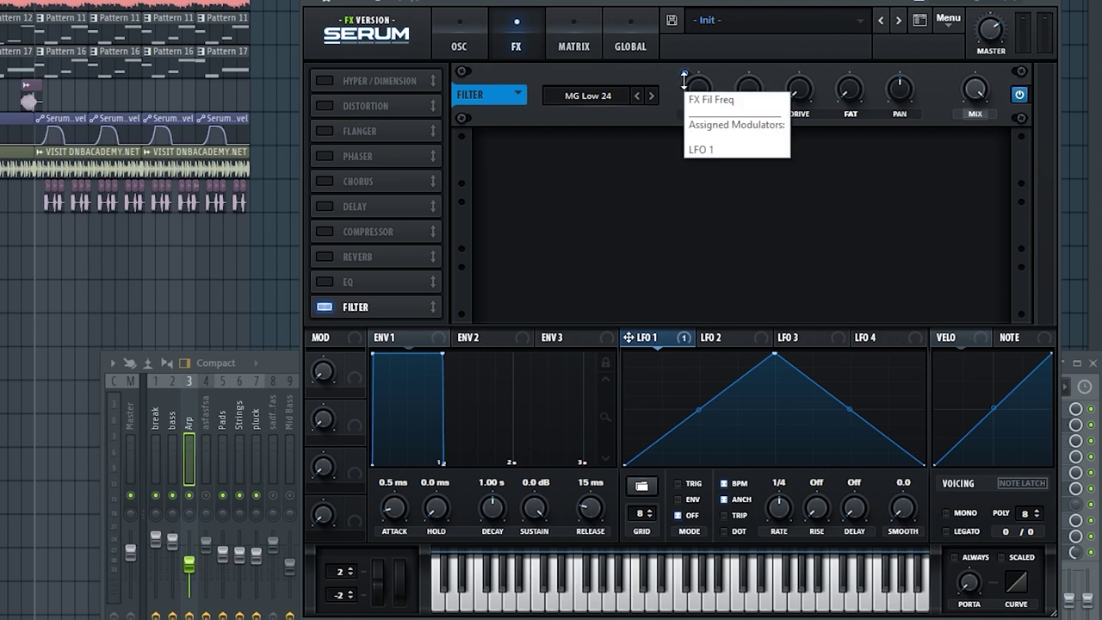
drag(684, 78, 684, 215)
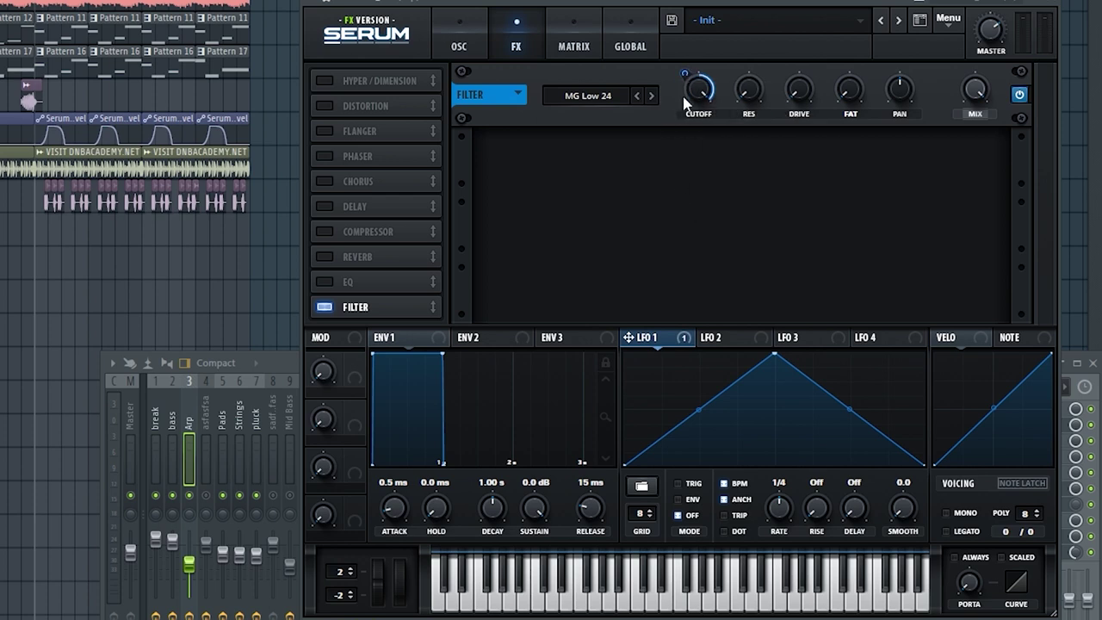
drag(682, 69, 686, 13)
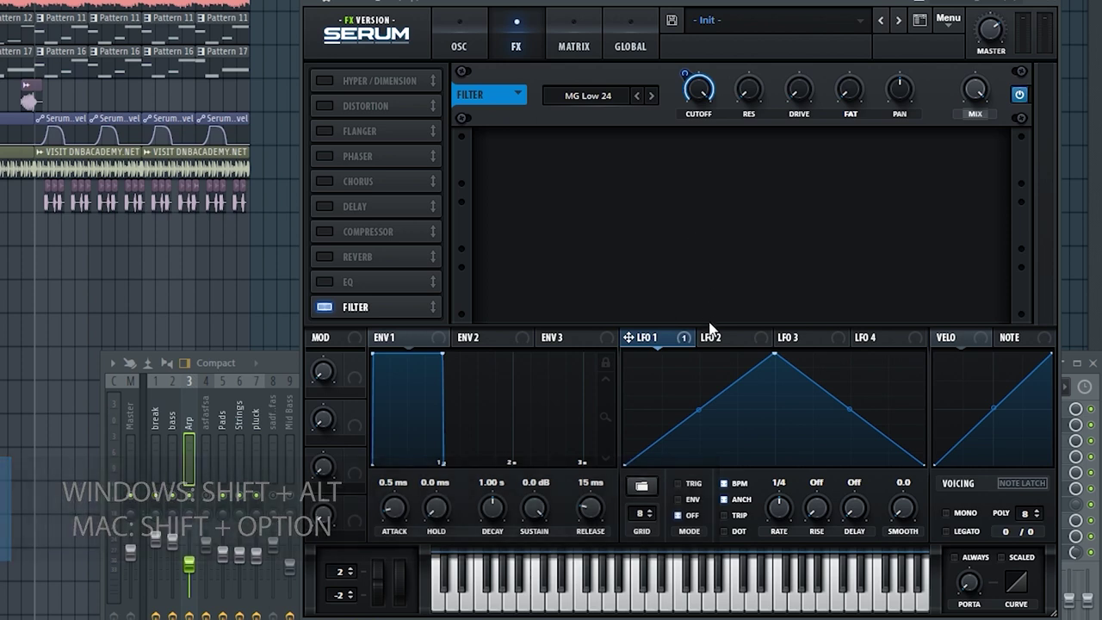
Step: Give LFO 1 a smooth sine-like Basic preset shape and enable Note Latch
click(641, 487)
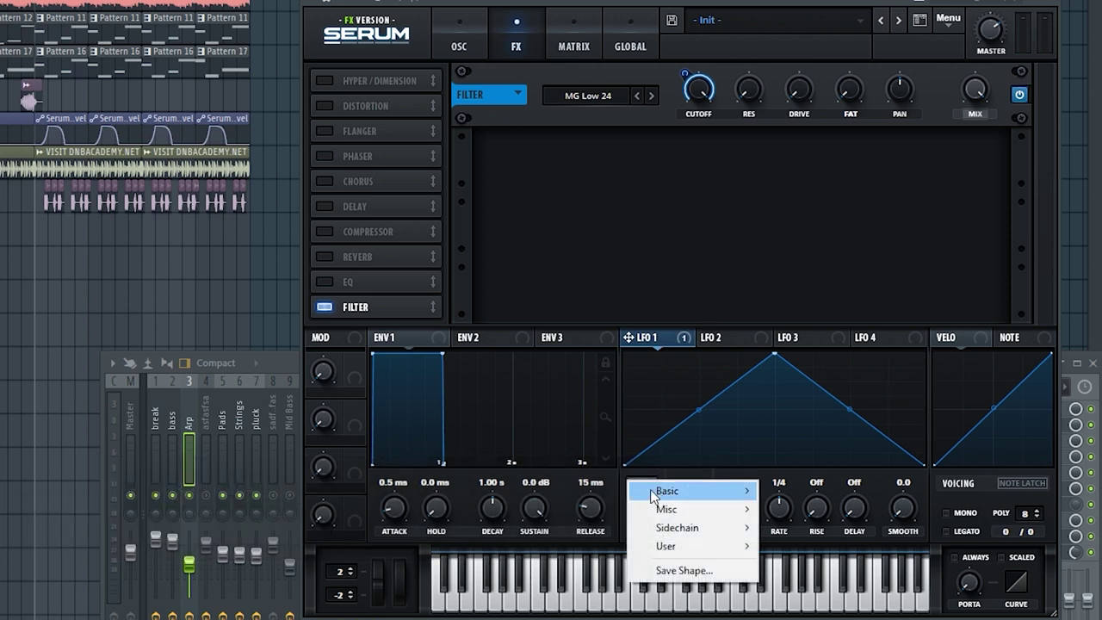
mouse_move(678, 502)
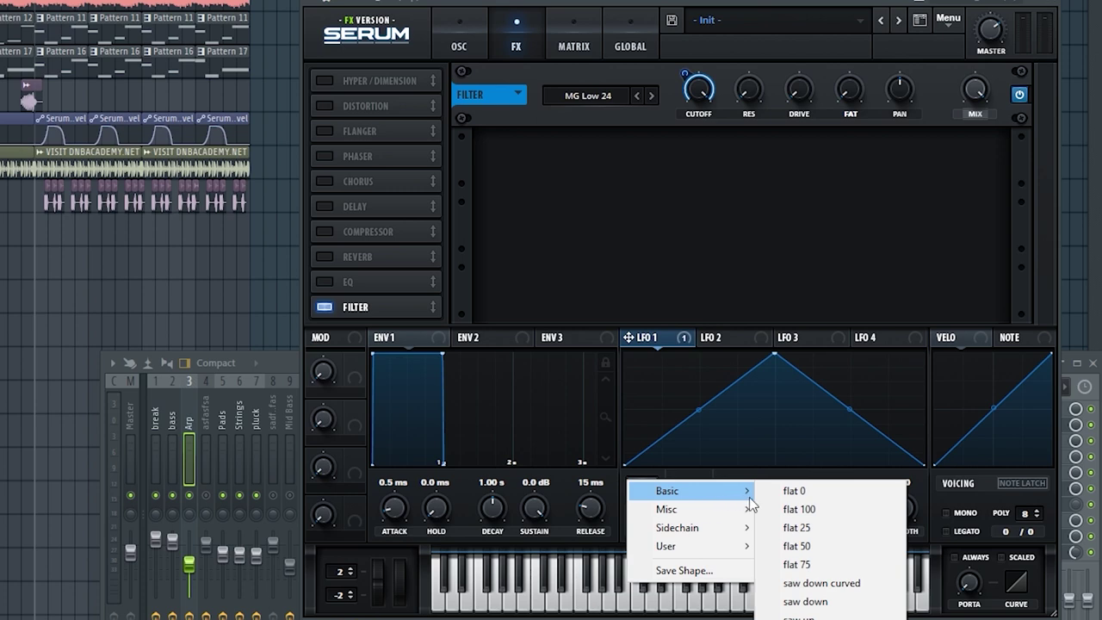
click(800, 618)
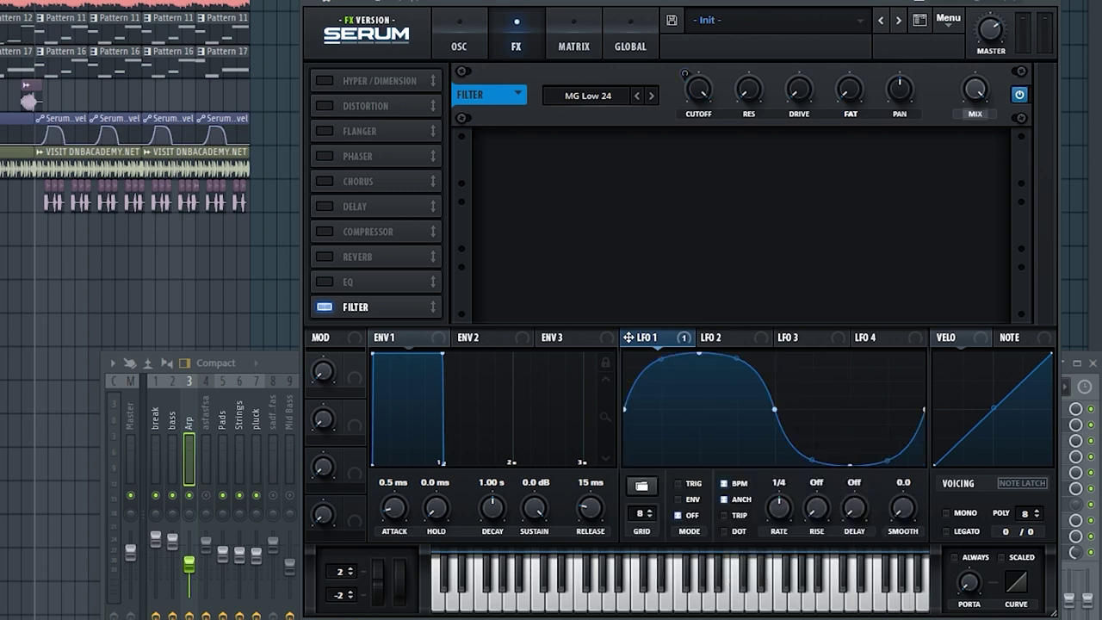
click(1022, 483)
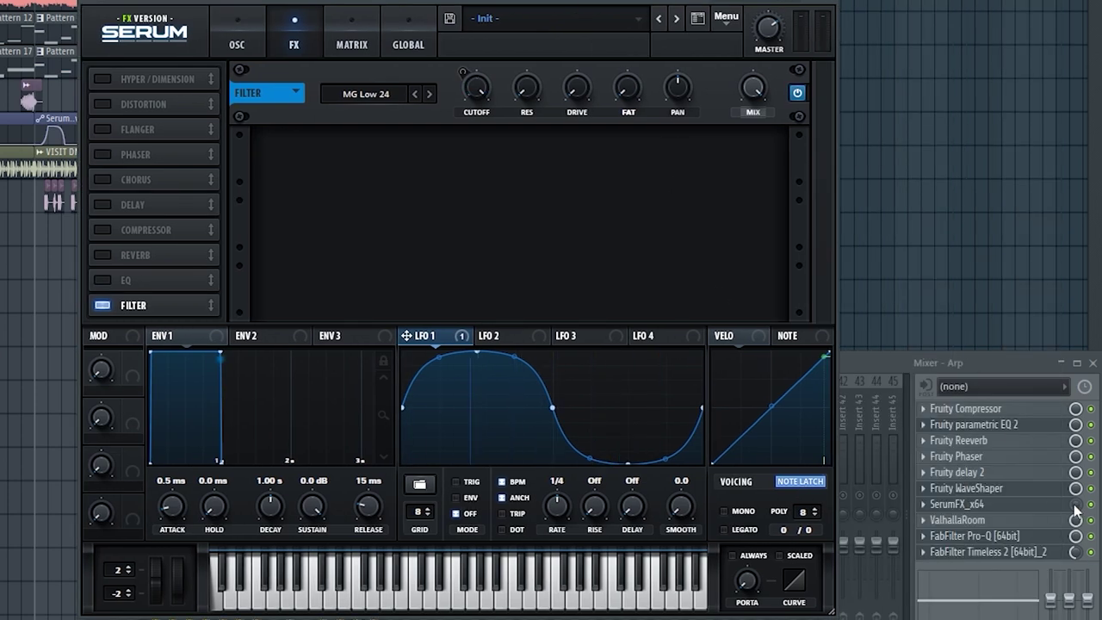
Step: Play the filtered Arp and raise Serum's LFO 1 rate to 1/4
click(1075, 513)
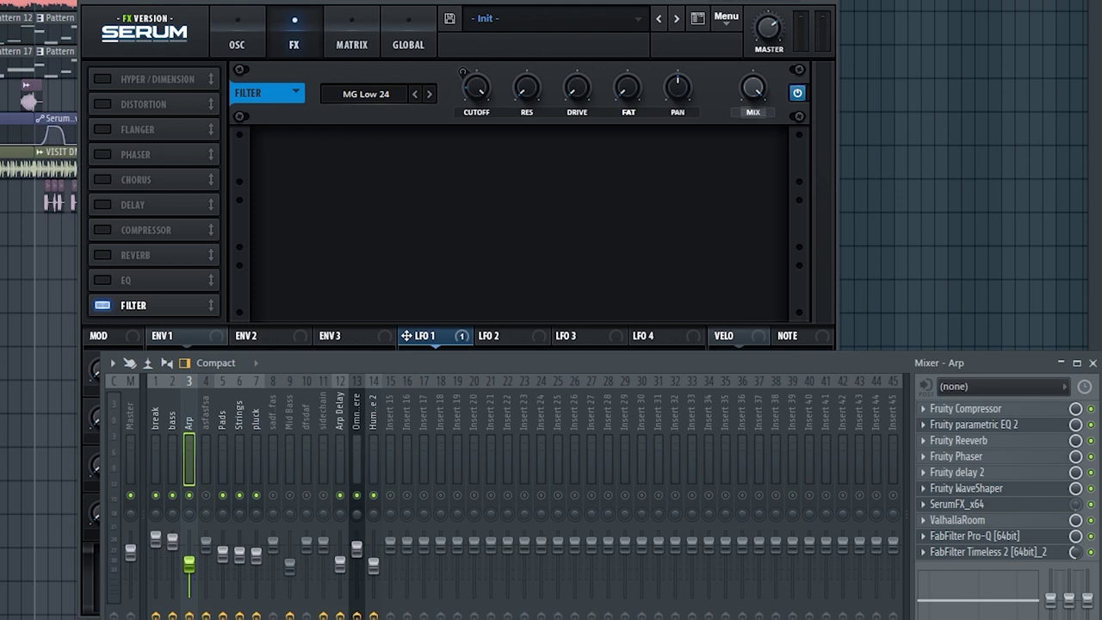
key(space)
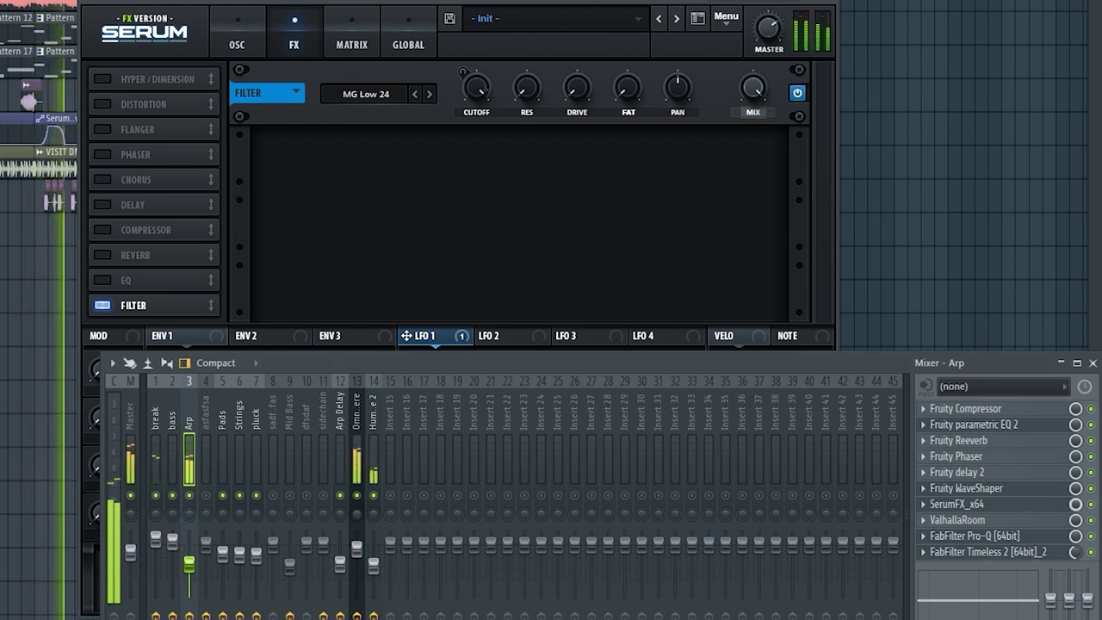
click(504, 3)
drag(503, 2, 516, 0)
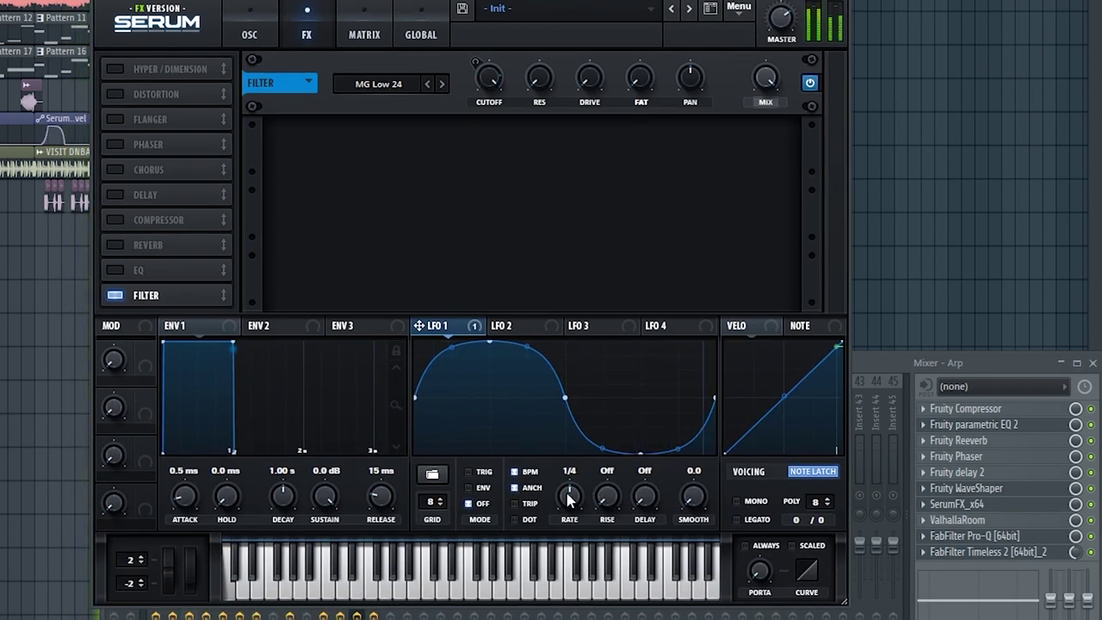
mouse_move(569, 488)
mouse_down()
mouse_move(585, 433)
mouse_move(588, 494)
mouse_up()
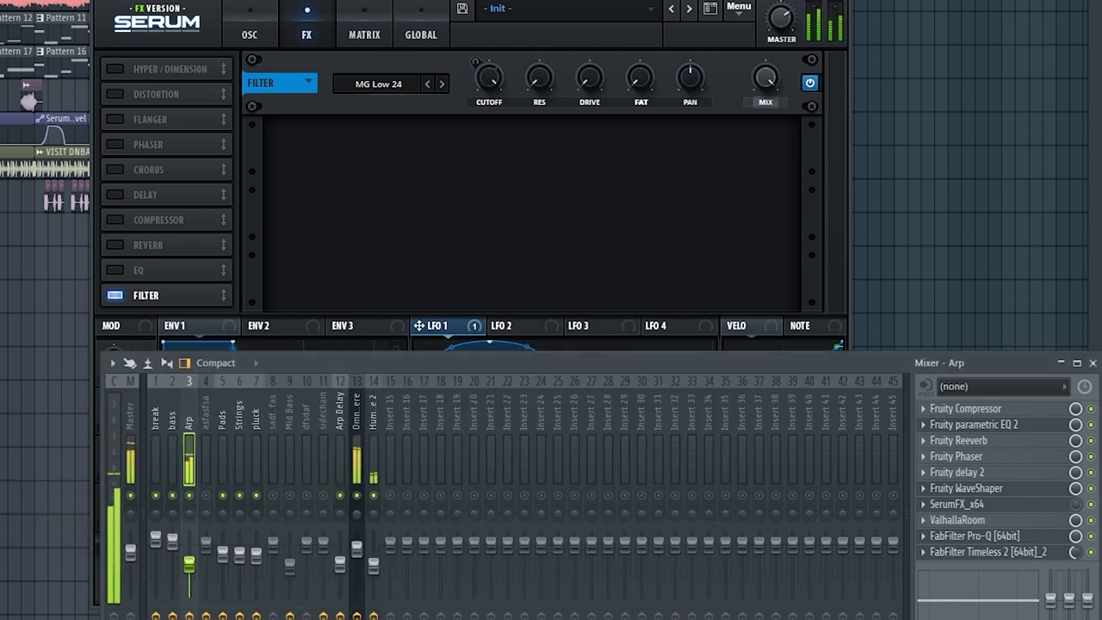
Step: Create a SerumFX_x64 Mix level automation clip and put it in place of the old Mix clips
click(1077, 508)
right_click(1077, 508)
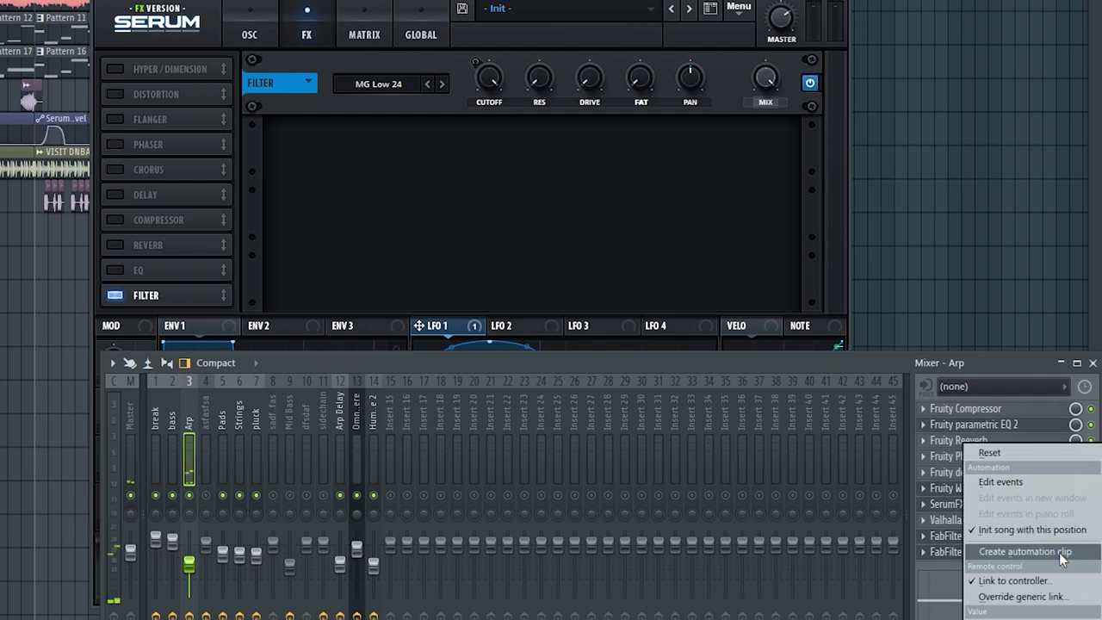
click(1063, 556)
click(263, 451)
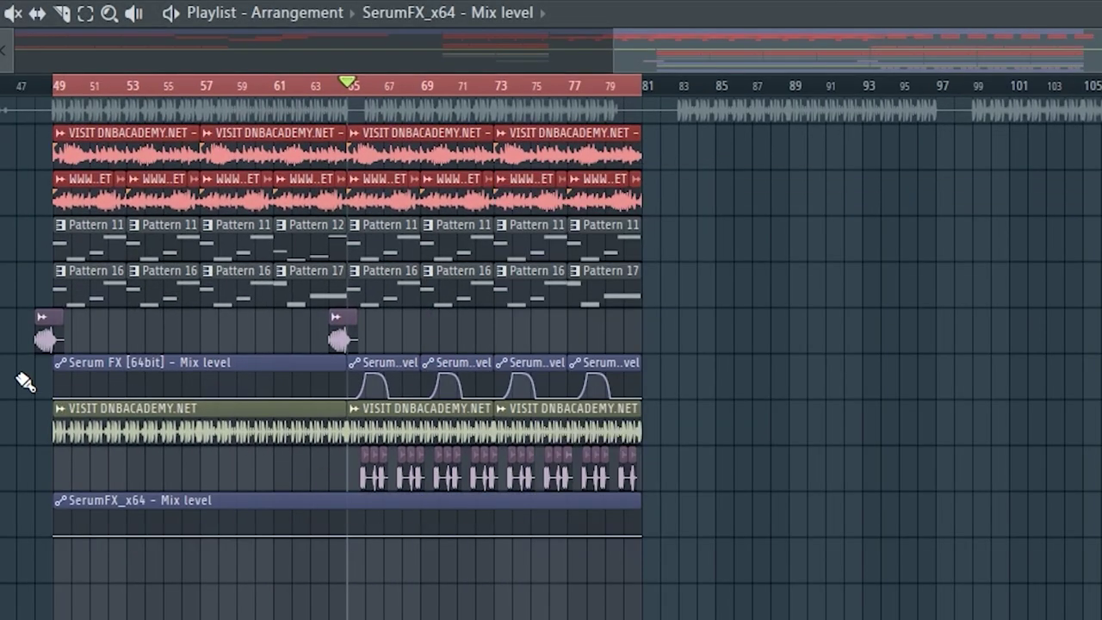
drag(3, 357, 608, 358)
click(393, 478)
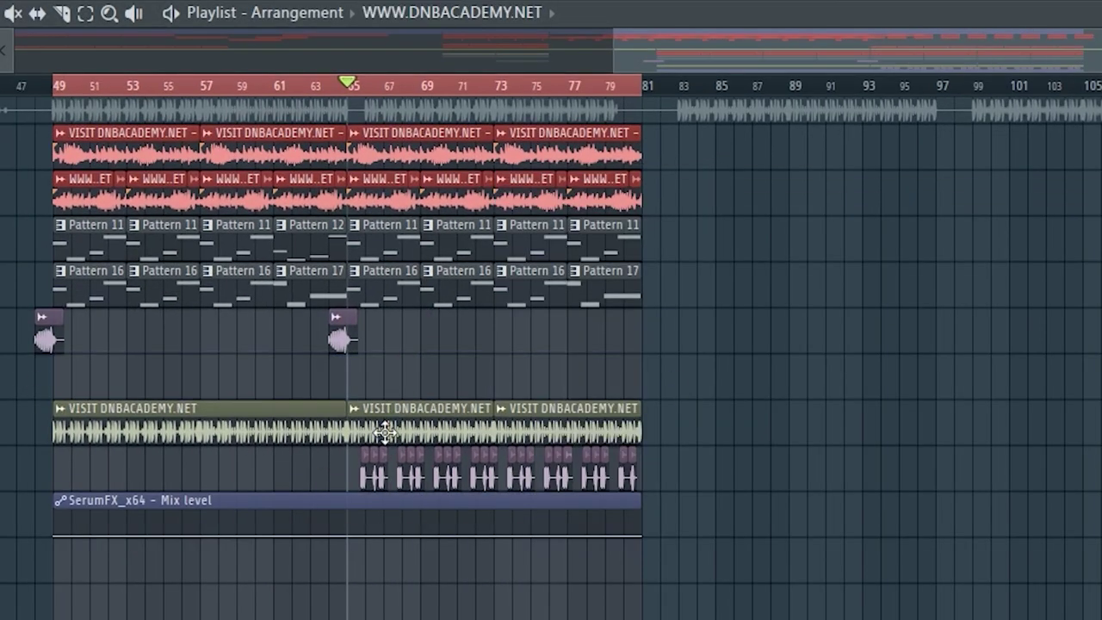
drag(346, 501, 346, 363)
Step: Shape the Mix clip to rise near bar 66 and fall, then repeat it at bars 69, 73 and 77
scroll(368, 60, up, 5)
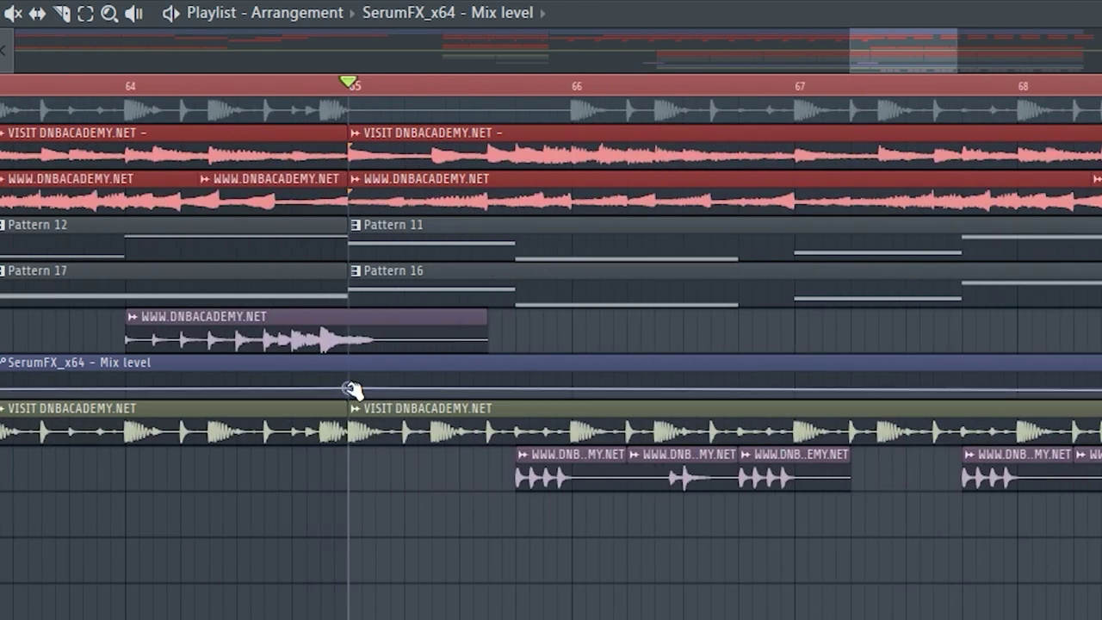
drag(572, 397, 569, 372)
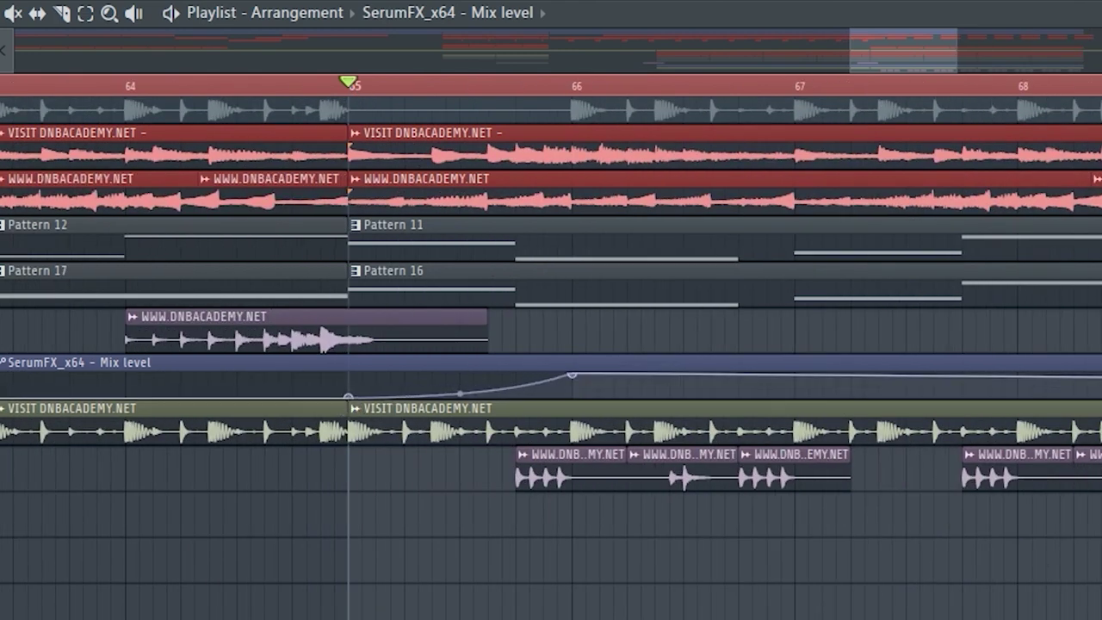
drag(848, 372, 855, 433)
scroll(591, 412, down, 3)
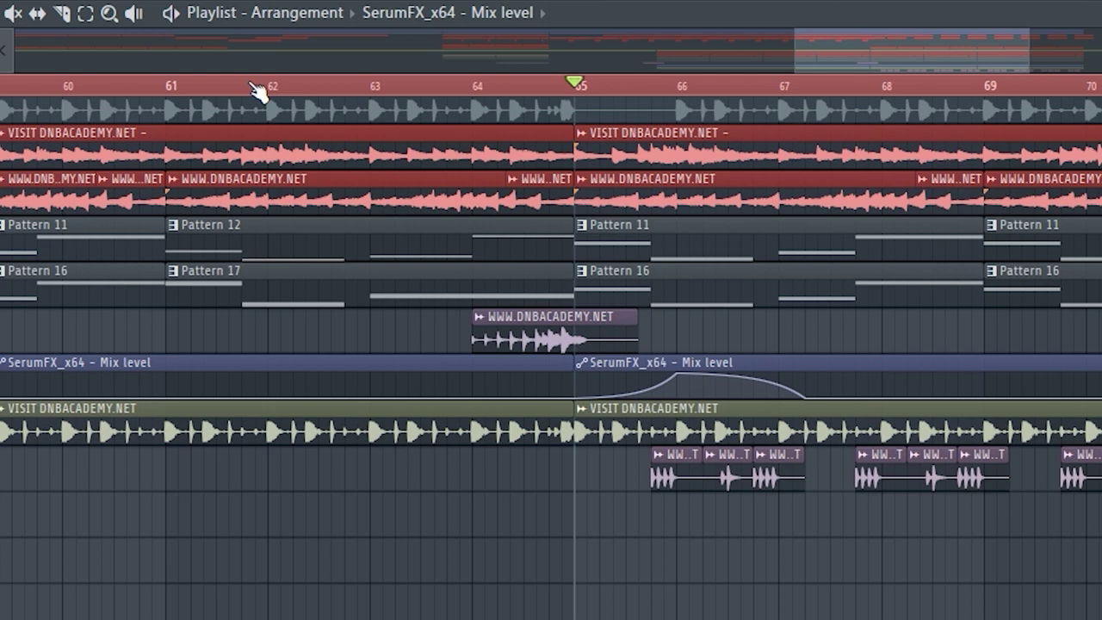
scroll(258, 93, down, 2)
key(space)
drag(695, 361, 628, 387)
key(ctrl+b)
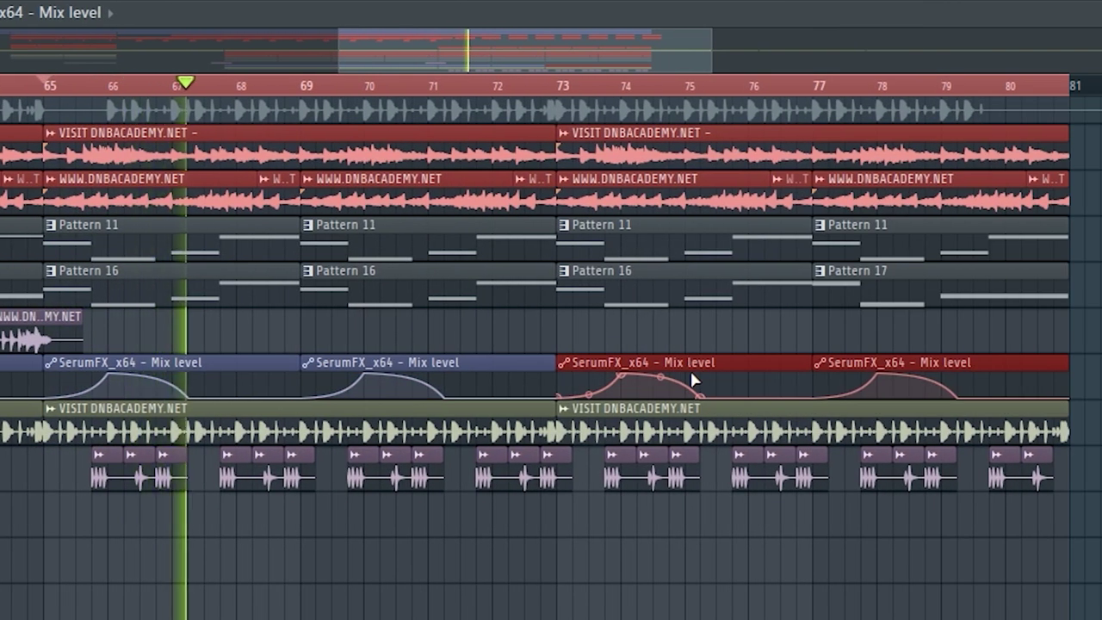
click(649, 386)
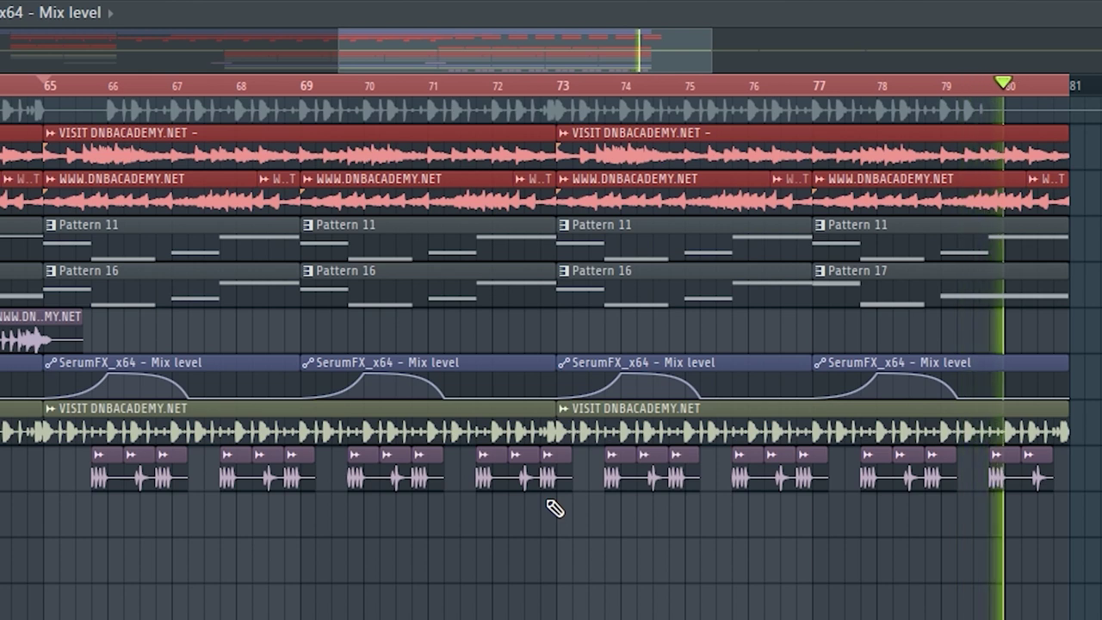
key(space)
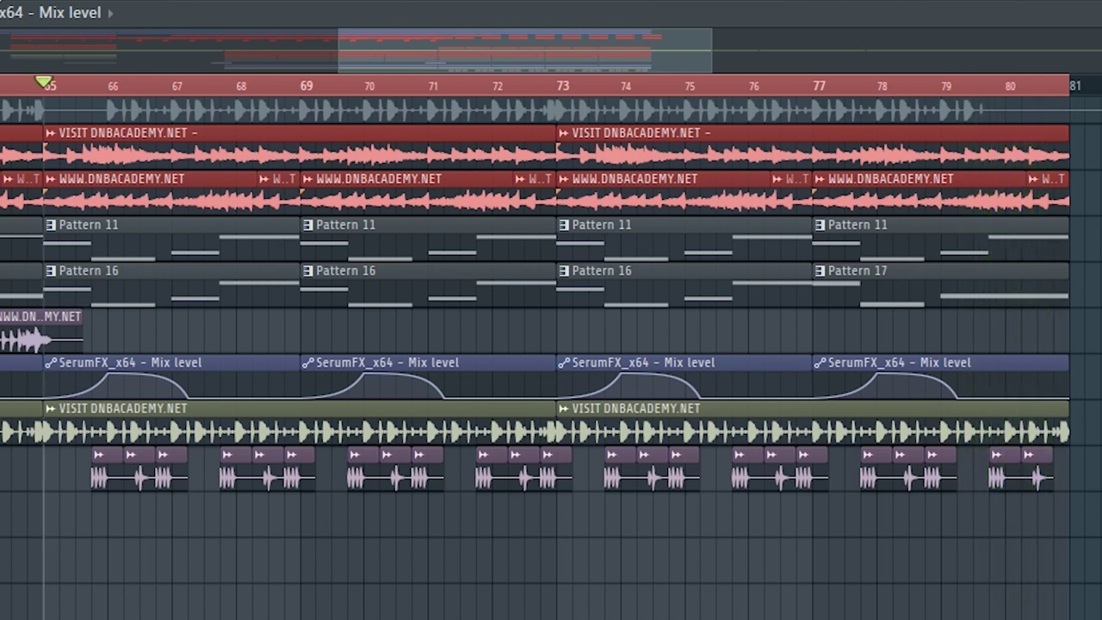